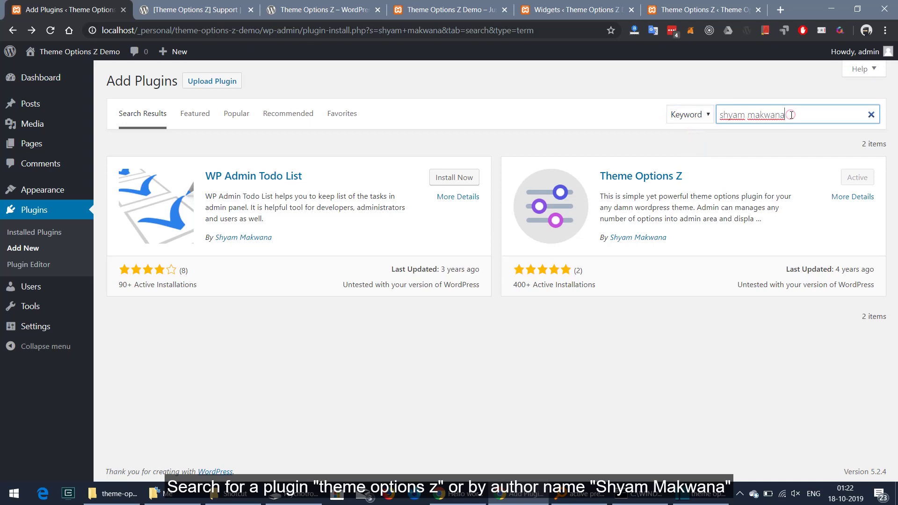
Re-run the plugin search by author name to confirm Theme Options Z is installed and active
{"action": "key", "text": "Return"}
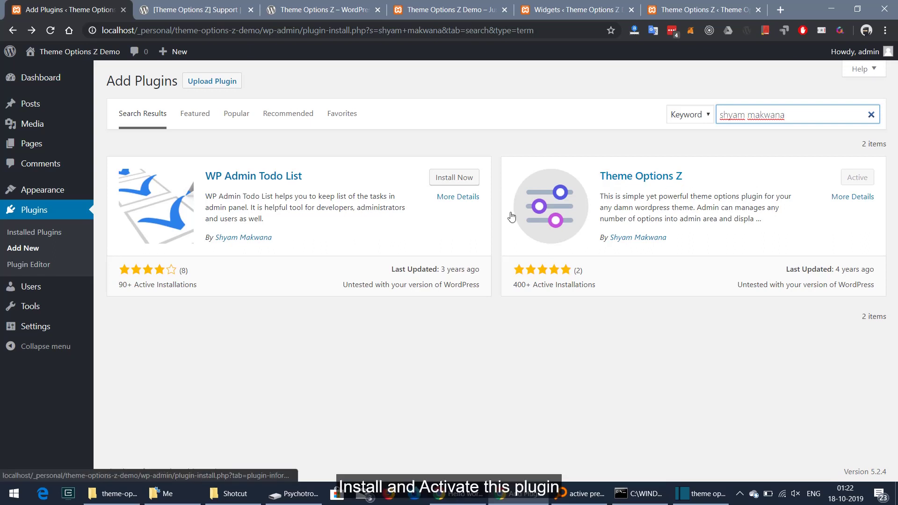
{"action": "left_click", "coordinate": [865, 177]}
In Theme Options Z settings, add a new Text field row
{"action": "mouse_move", "coordinate": [65, 327]}
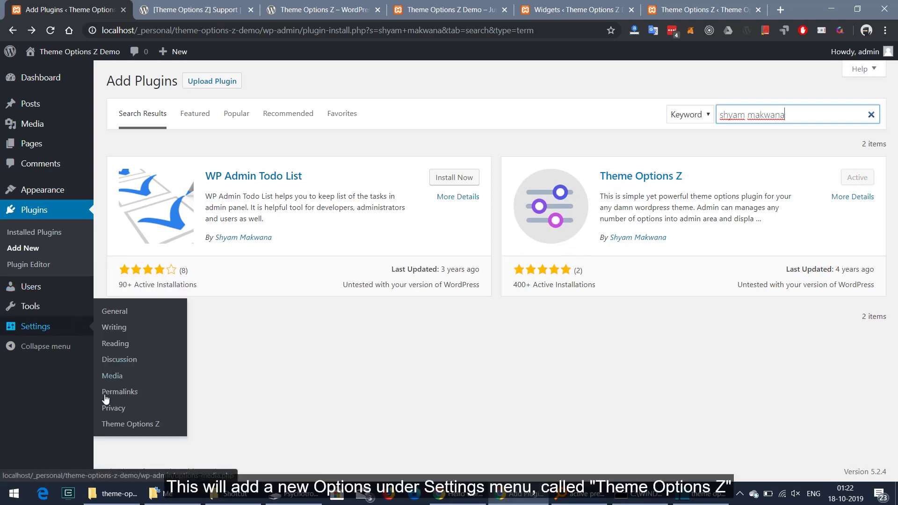
{"action": "left_click", "coordinate": [117, 427]}
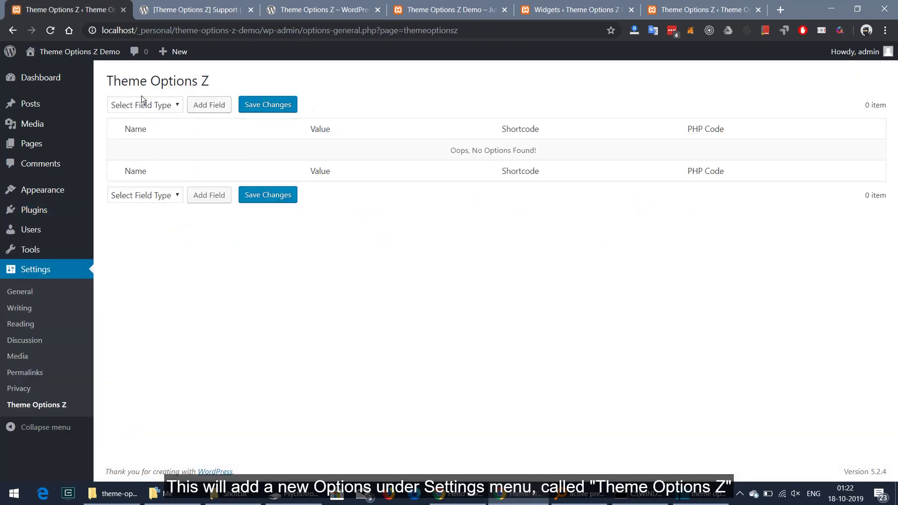
{"action": "left_click", "coordinate": [141, 104]}
{"action": "left_click", "coordinate": [133, 129]}
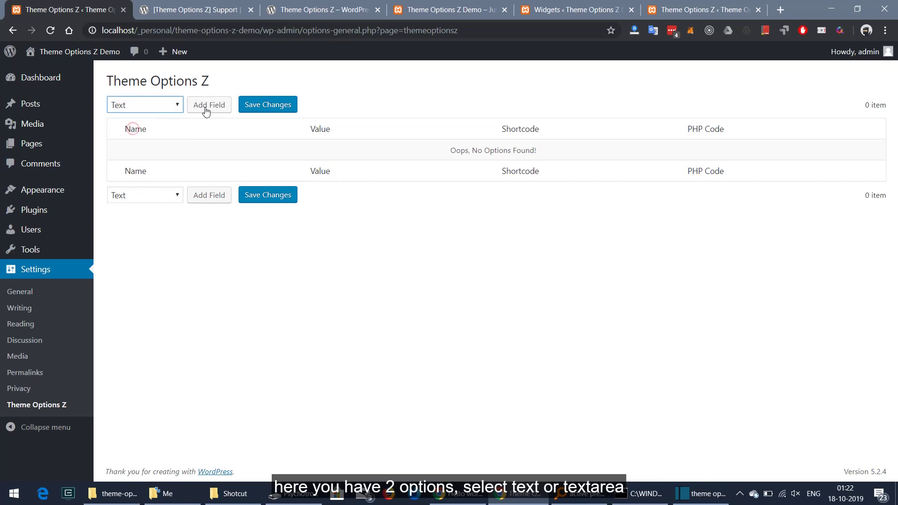
{"action": "left_click", "coordinate": [209, 107]}
Name the option 'Contact Us', enter a phone number as its value, and save
{"action": "left_click", "coordinate": [207, 147]}
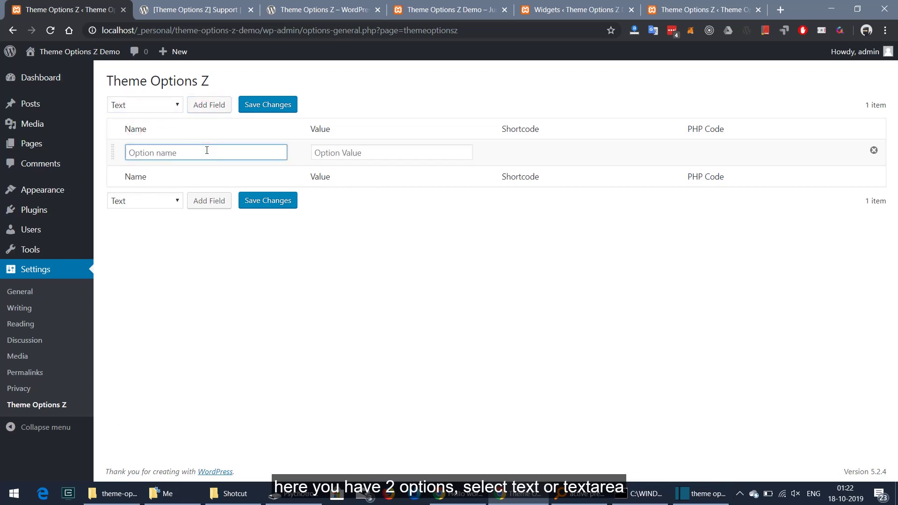
{"action": "type", "text": "Contact"}
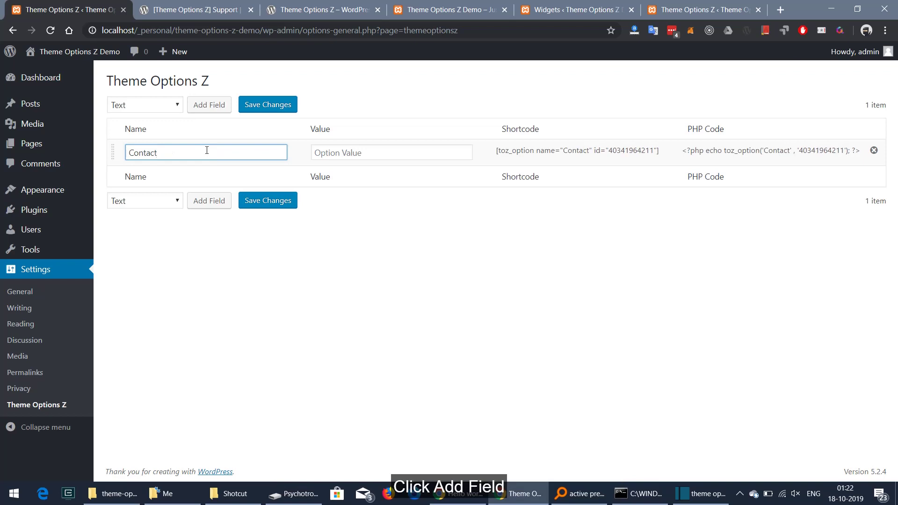
{"action": "type", "text": " Us"}
{"action": "key", "text": "Tab"}
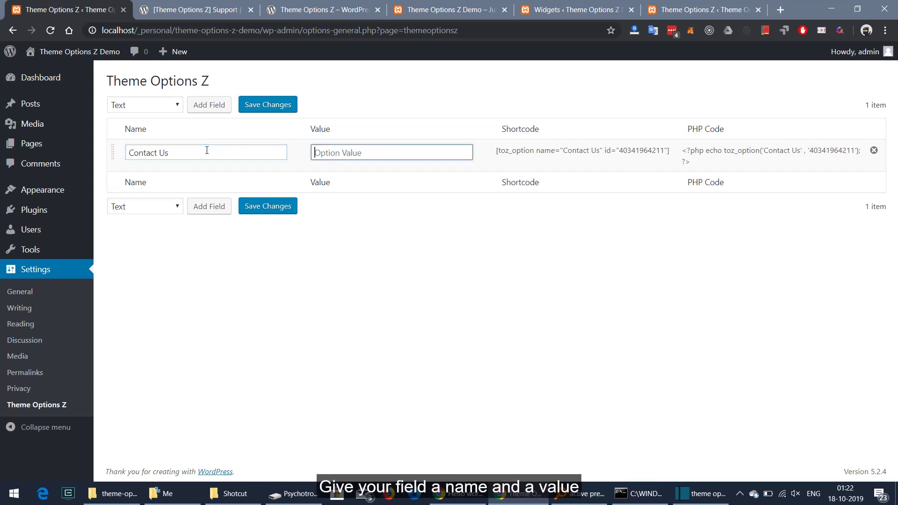
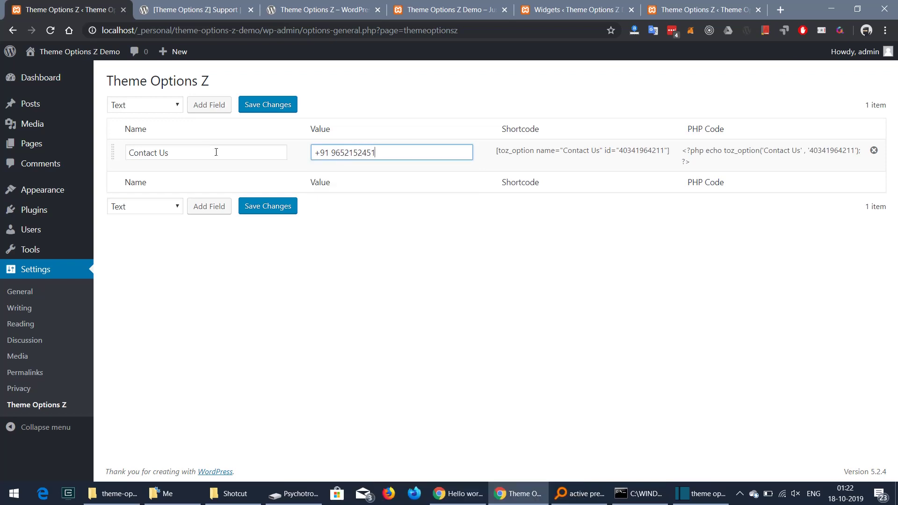
{"action": "left_click", "coordinate": [257, 214]}
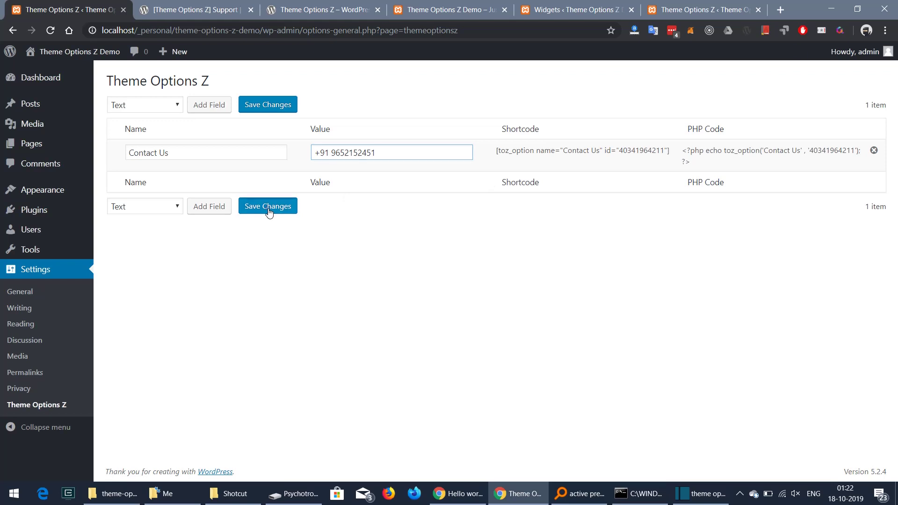
Copy the Contact Us shortcode and switch to the site's front-page tab
{"action": "triple_click", "coordinate": [540, 181]}
{"action": "key", "text": "ctrl+c"}
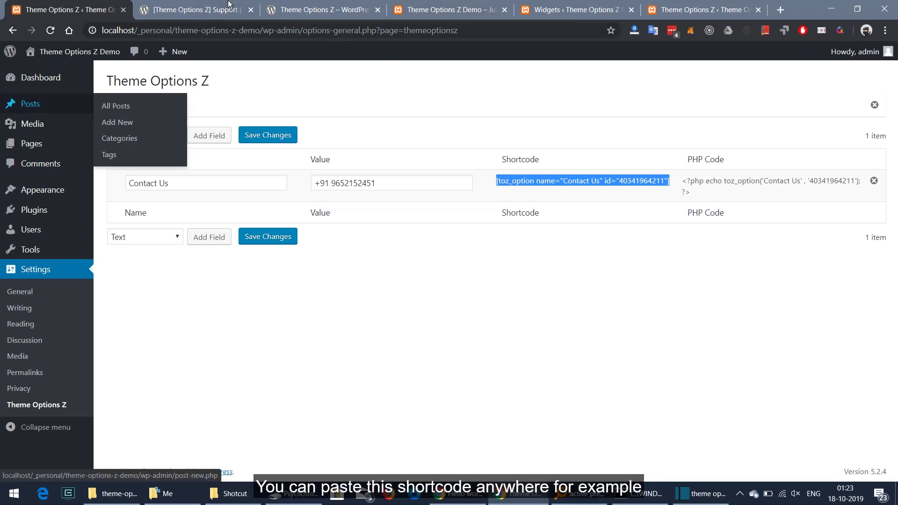
{"action": "left_click", "coordinate": [435, 10]}
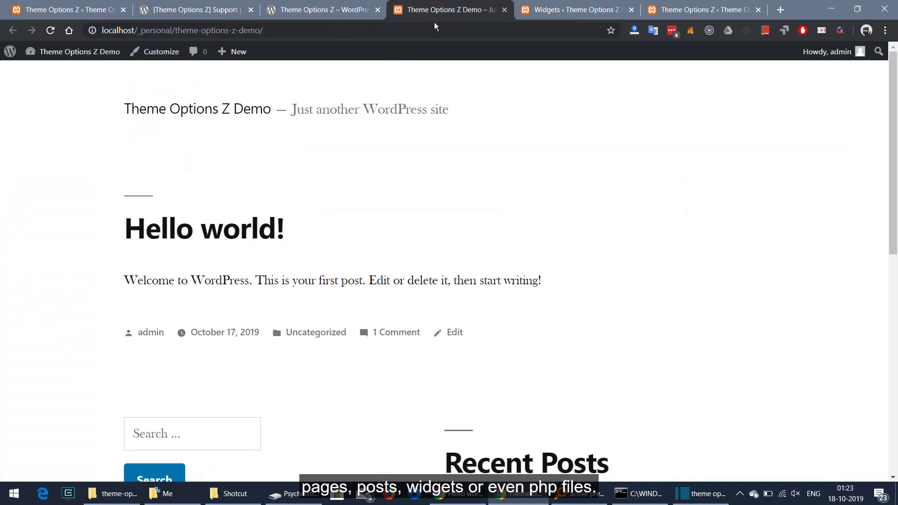
In the Hello world! post, paste the Contact Us shortcode below the Welcome paragraph, prefixed 'My Contact :'
{"action": "left_click", "coordinate": [185, 240]}
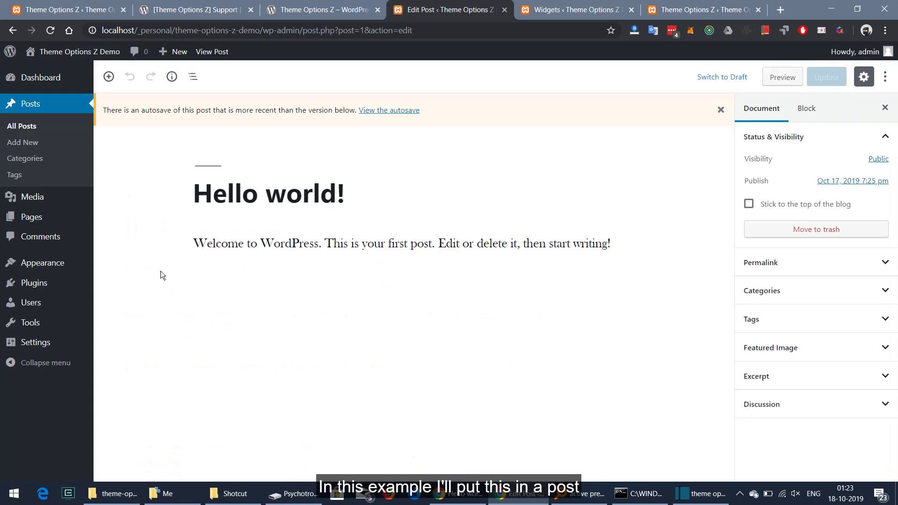
{"action": "left_click", "coordinate": [465, 245]}
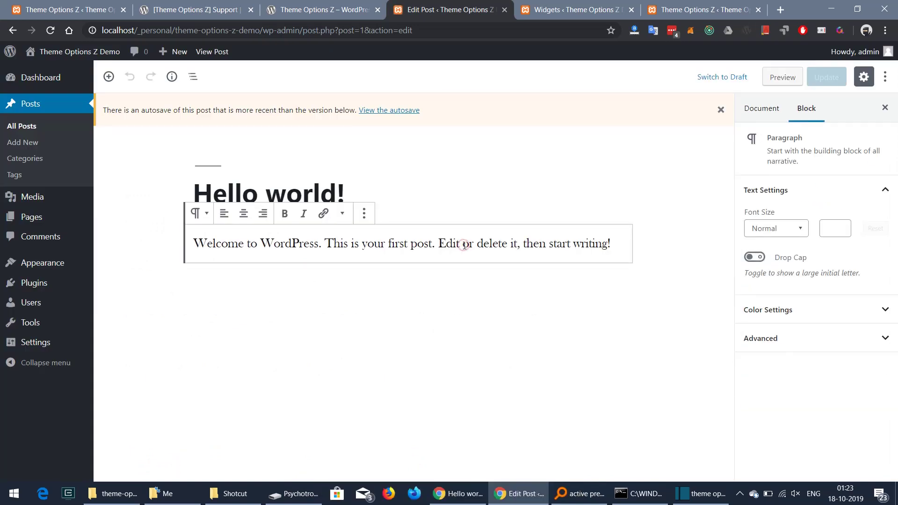
{"action": "key", "text": "End"}
{"action": "key", "text": "Return"}
{"action": "key", "text": "ctrl+v"}
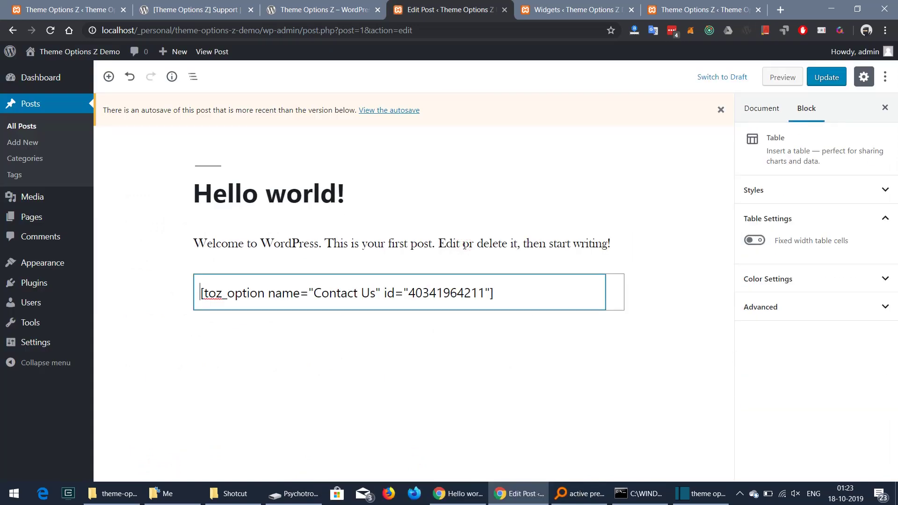
{"action": "type", "text": "C"}
{"action": "key", "text": "BackSpace"}
{"action": "type", "text": "My Contact :"}
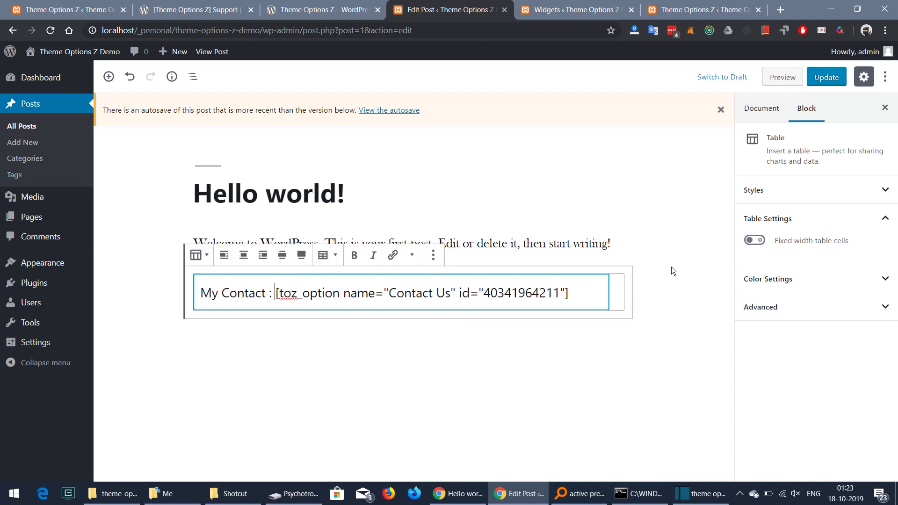
Preview the post to confirm the shortcode renders the saved phone number
{"action": "left_click", "coordinate": [652, 294]}
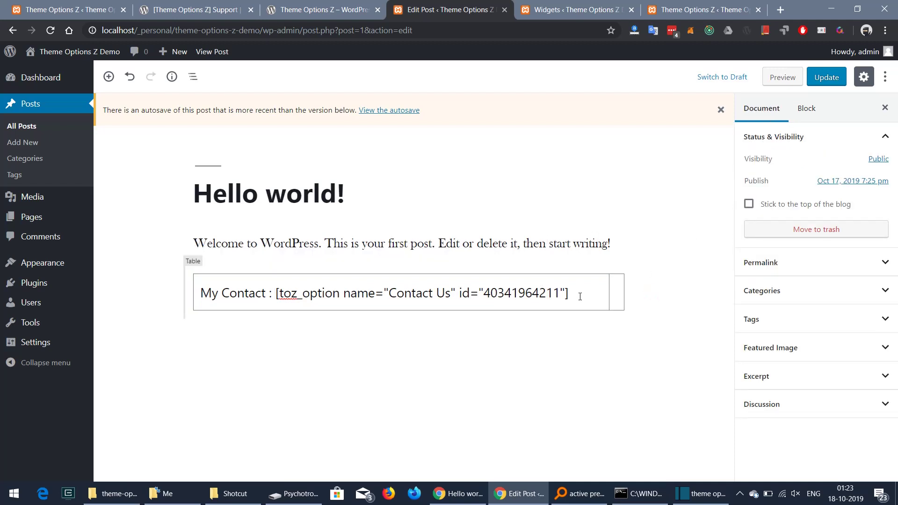
{"action": "left_click", "coordinate": [646, 248]}
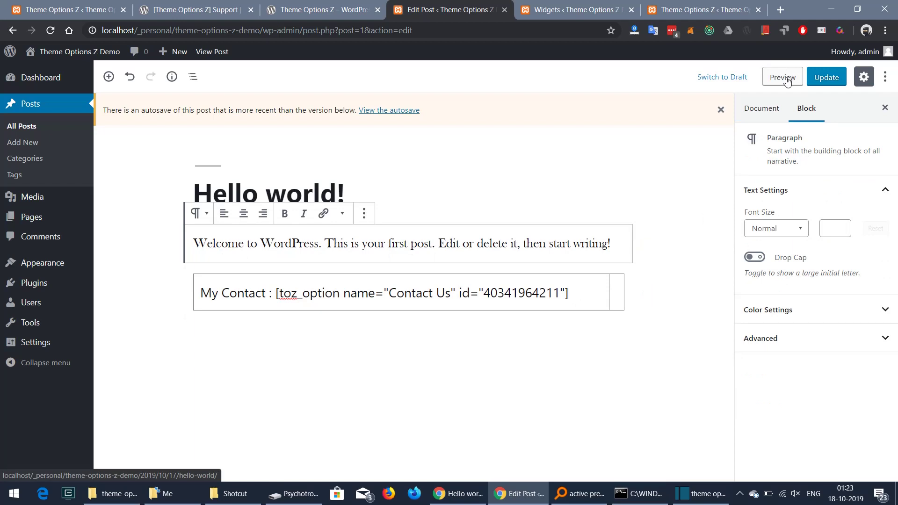
{"action": "left_click", "coordinate": [787, 80]}
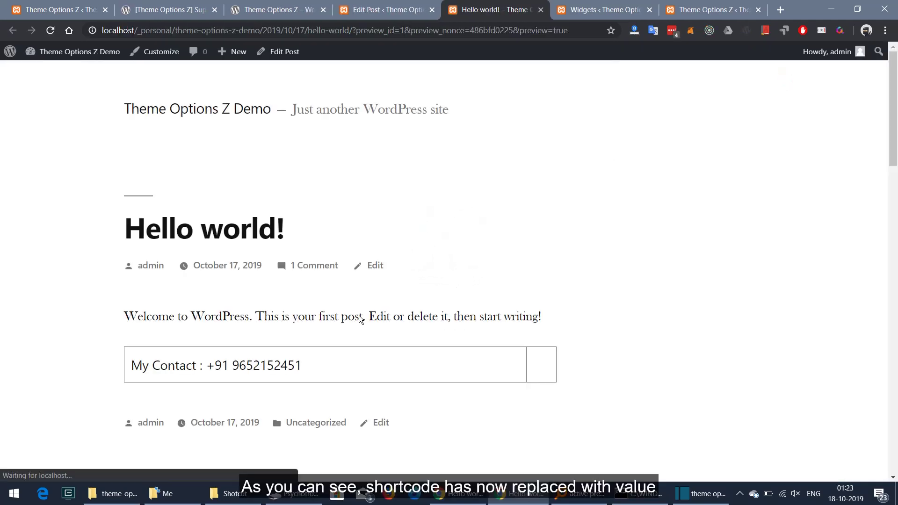
{"action": "left_click_drag", "start_coordinate": [211, 367], "coordinate": [304, 368]}
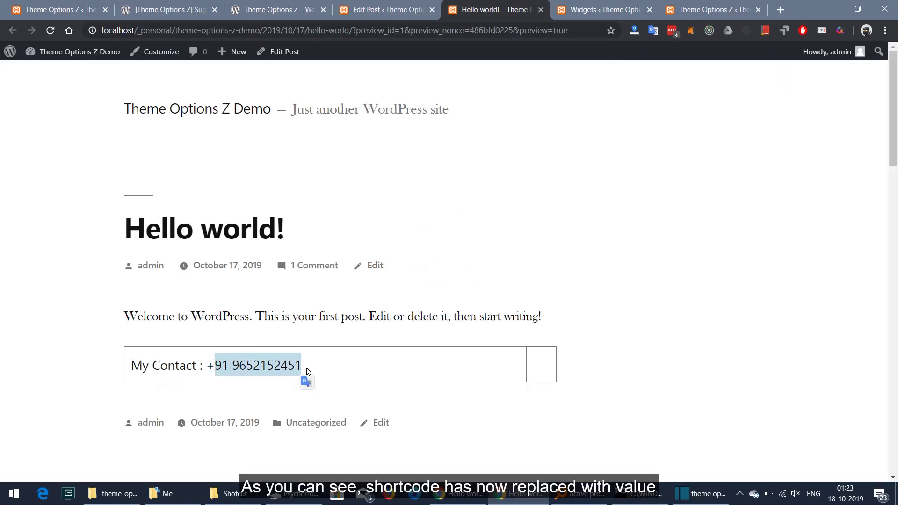
{"action": "left_click", "coordinate": [80, 9]}
{"action": "left_click", "coordinate": [386, 187]}
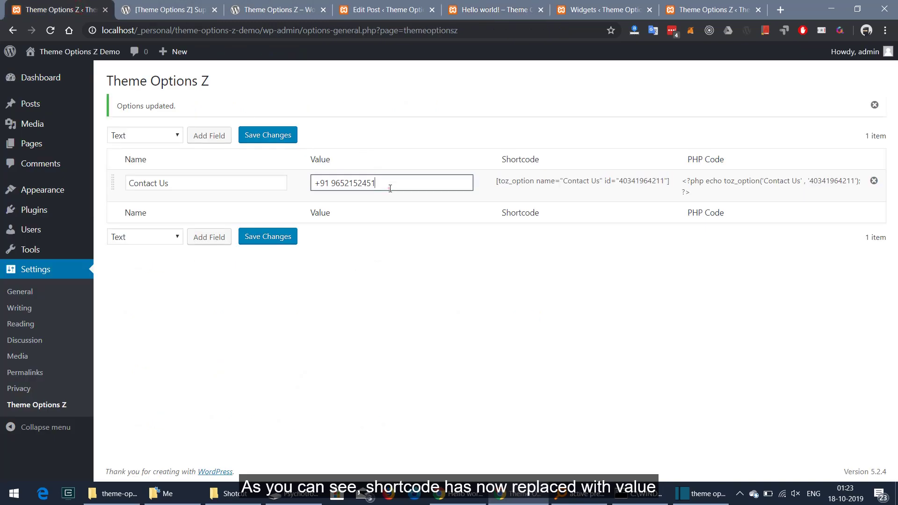
Replace the Contact Us digits with XXXXXXXX and save the option
{"action": "double_click", "coordinate": [390, 188]}
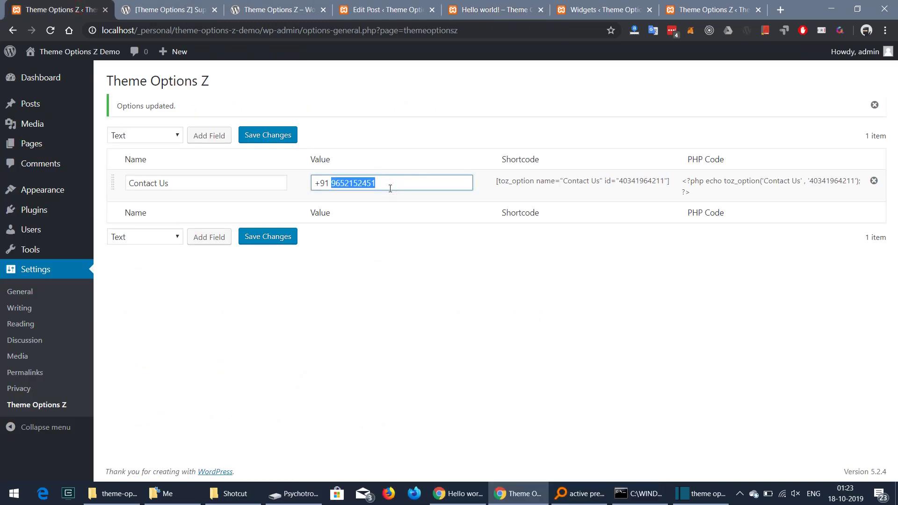
{"action": "type", "text": "XXXXXXXX"}
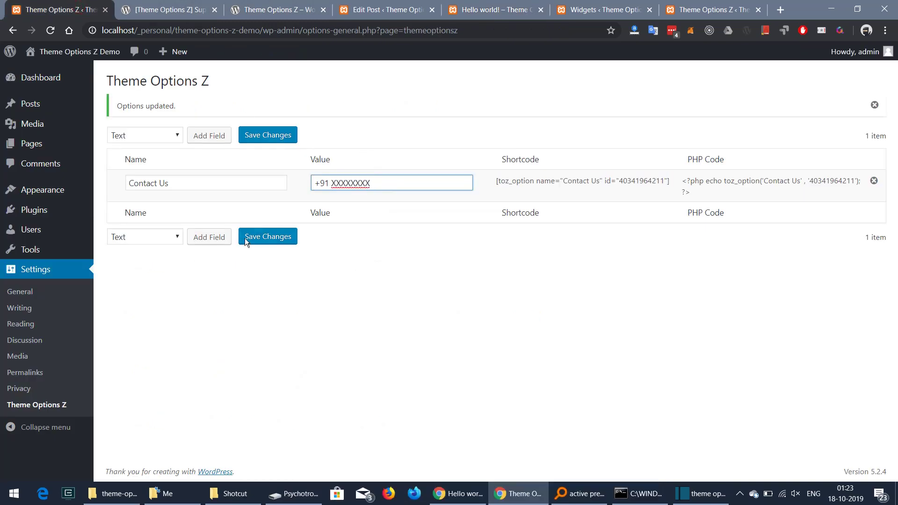
{"action": "left_click", "coordinate": [257, 237]}
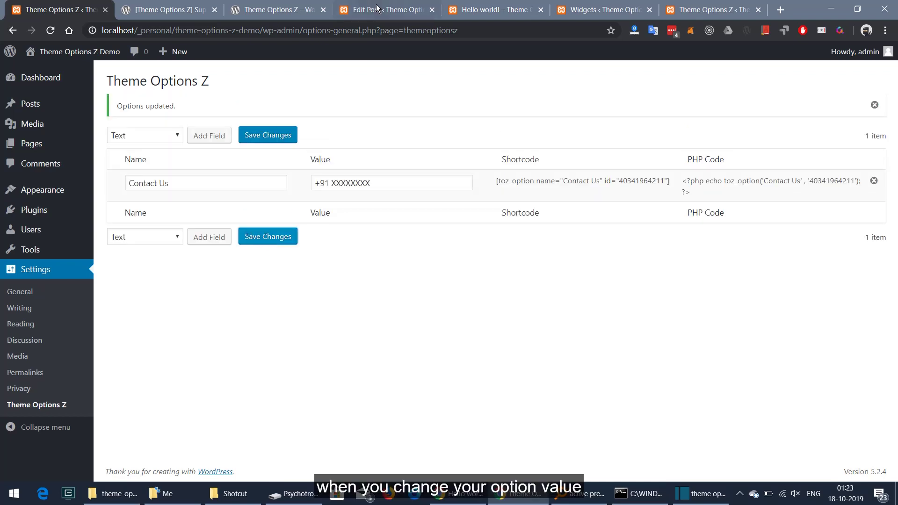
Reload the Hello world! preview to confirm it shows the masked +91 XXXXXXXX number
{"action": "left_click", "coordinate": [481, 10]}
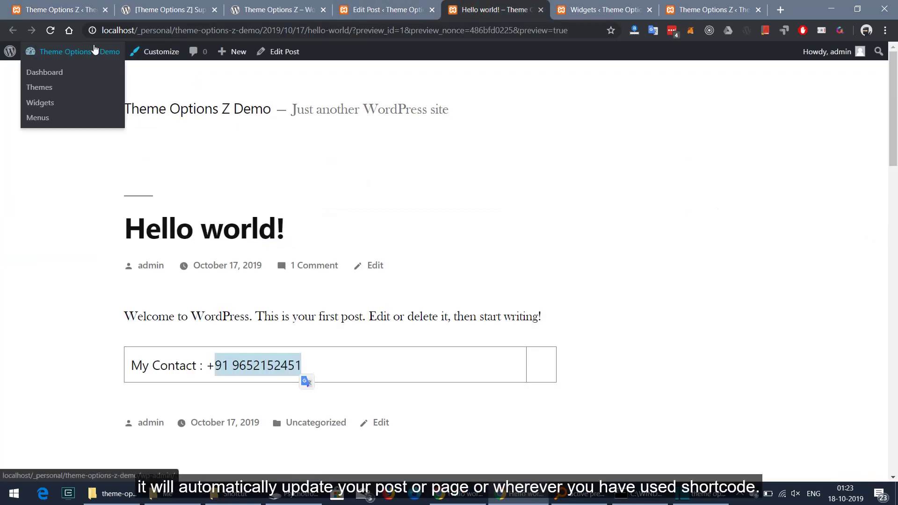
{"action": "left_click", "coordinate": [50, 31]}
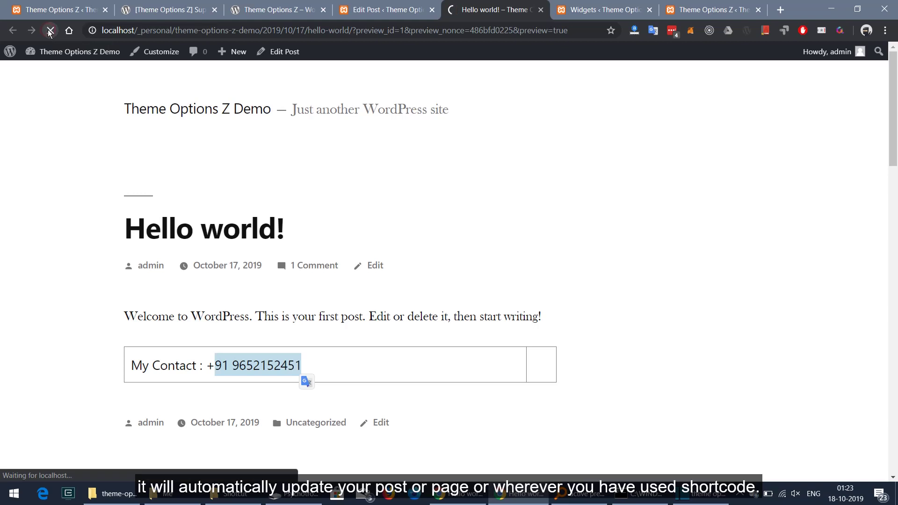
{"action": "left_click_drag", "start_coordinate": [229, 366], "coordinate": [299, 366]}
{"action": "left_click", "coordinate": [19, 151]}
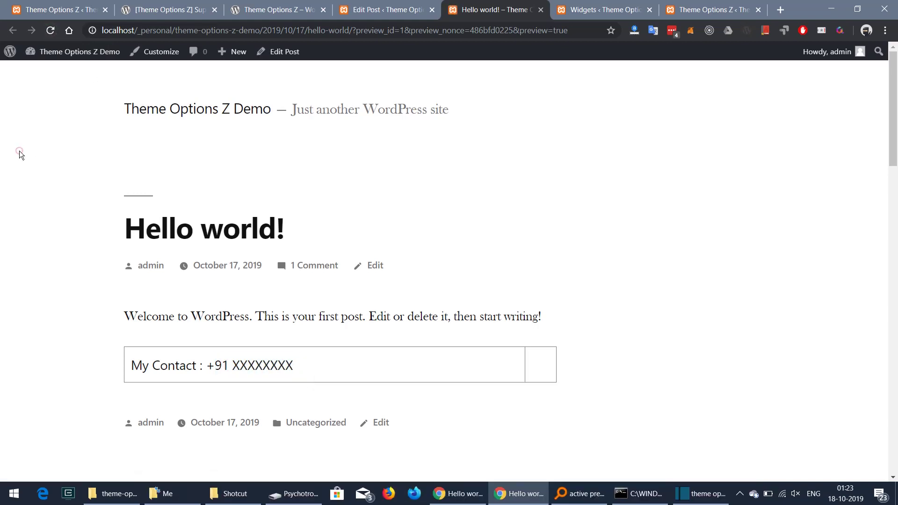
{"action": "left_click", "coordinate": [169, 10]}
{"action": "left_click", "coordinate": [78, 14]}
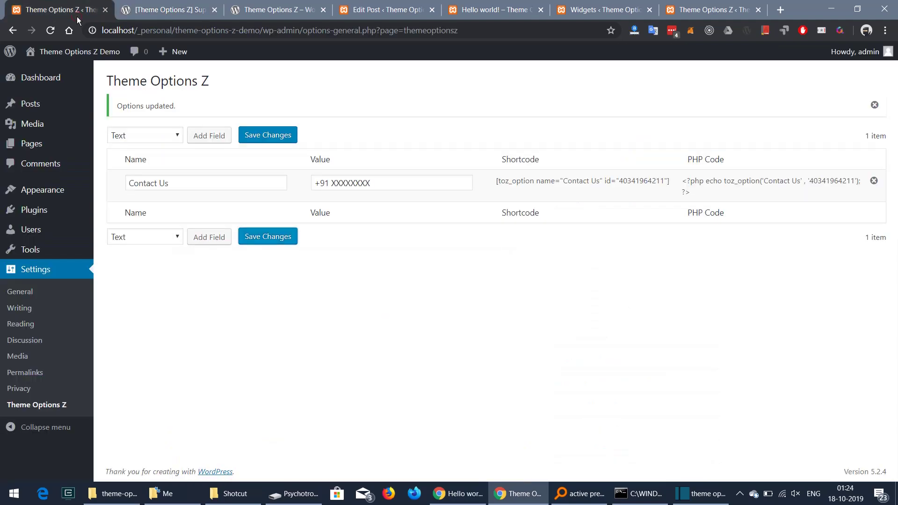
{"action": "left_click", "coordinate": [196, 136]}
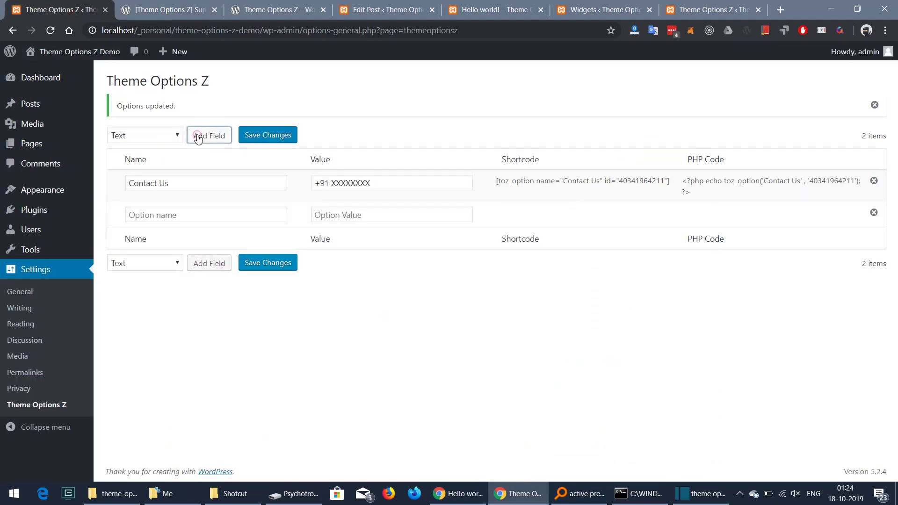
{"action": "left_click", "coordinate": [189, 213]}
{"action": "type", "text": "Face"}
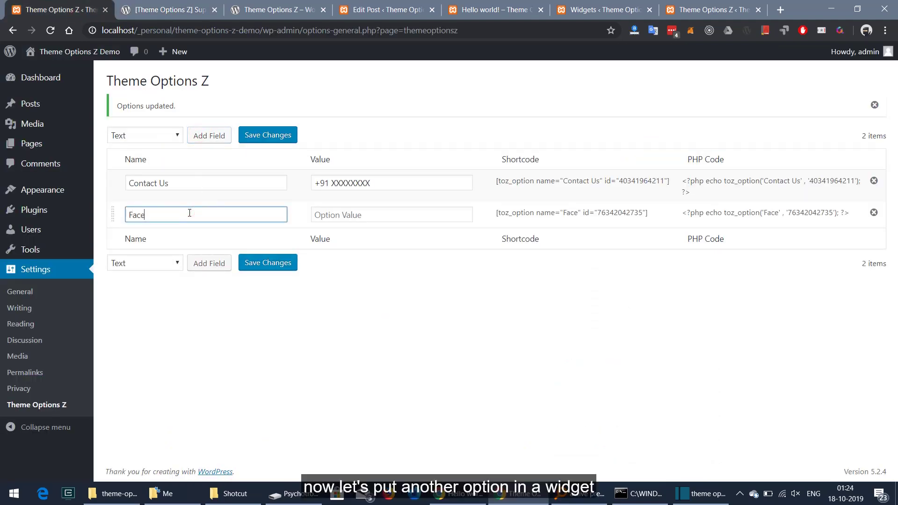
{"action": "type", "text": "book page"}
{"action": "key", "text": "Tab"}
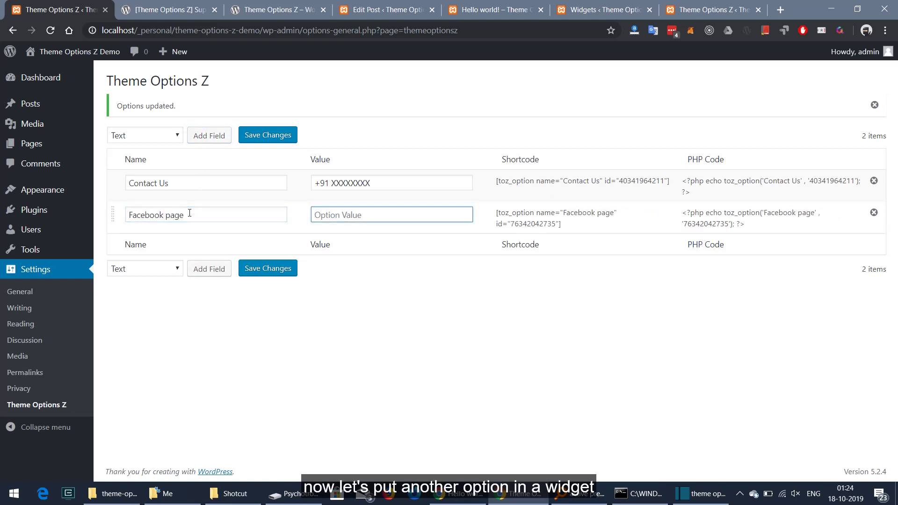
{"action": "type", "text": "https://facebook.com"}
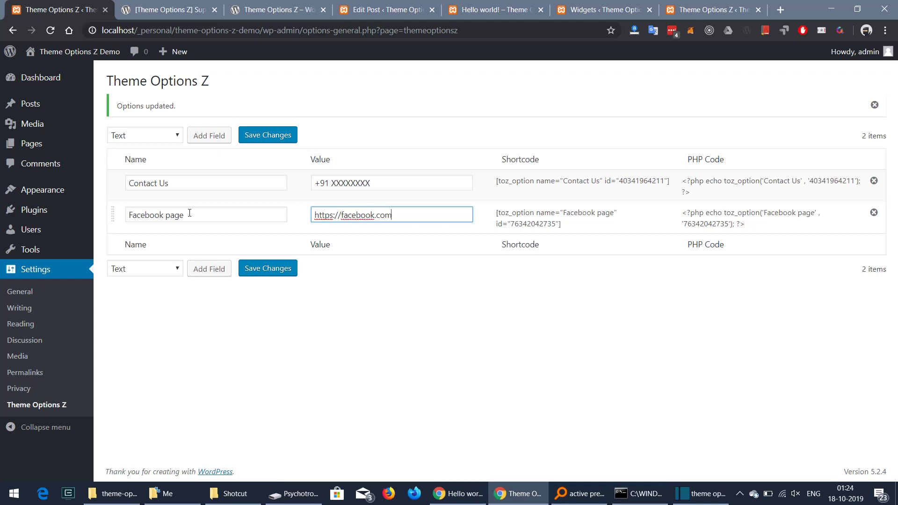
{"action": "type", "text": "/foobar"}
{"action": "left_click", "coordinate": [268, 269]}
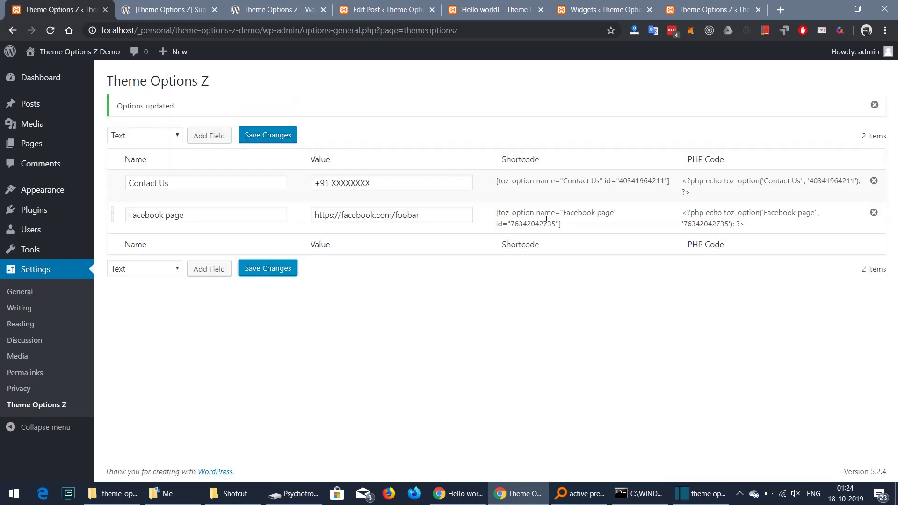
{"action": "triple_click", "coordinate": [547, 219]}
{"action": "key", "text": "ctrl+c"}
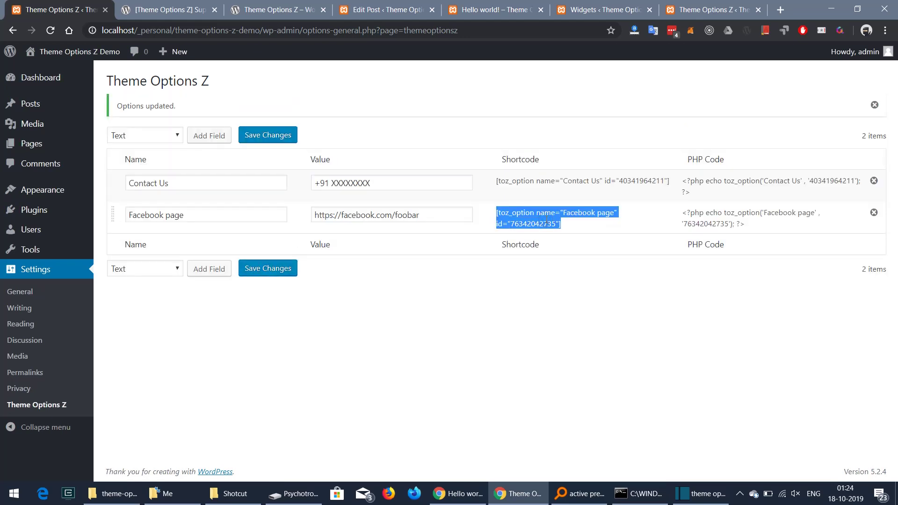
{"action": "left_click", "coordinate": [547, 219]}
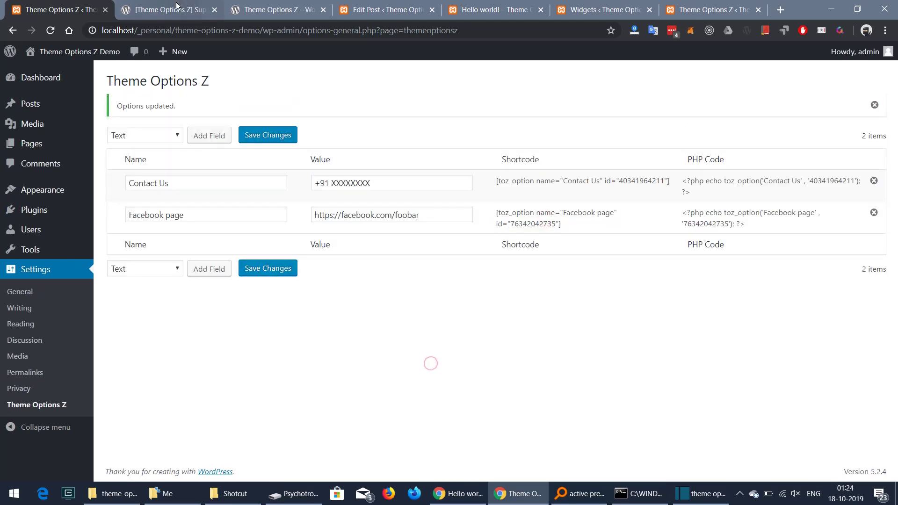
On the Widgets page, add a Text widget to the Footer below Meta
{"action": "mouse_move", "coordinate": [79, 212]}
{"action": "mouse_move", "coordinate": [24, 199]}
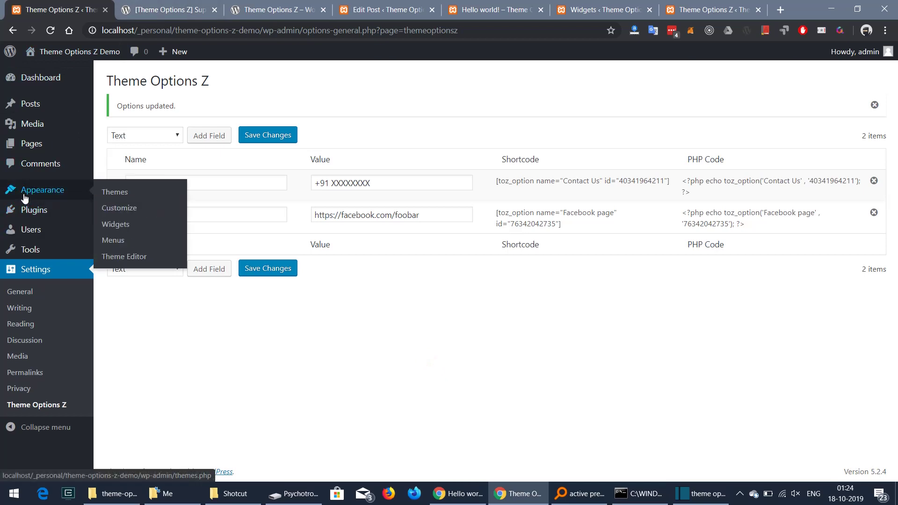
{"action": "left_click", "coordinate": [107, 226]}
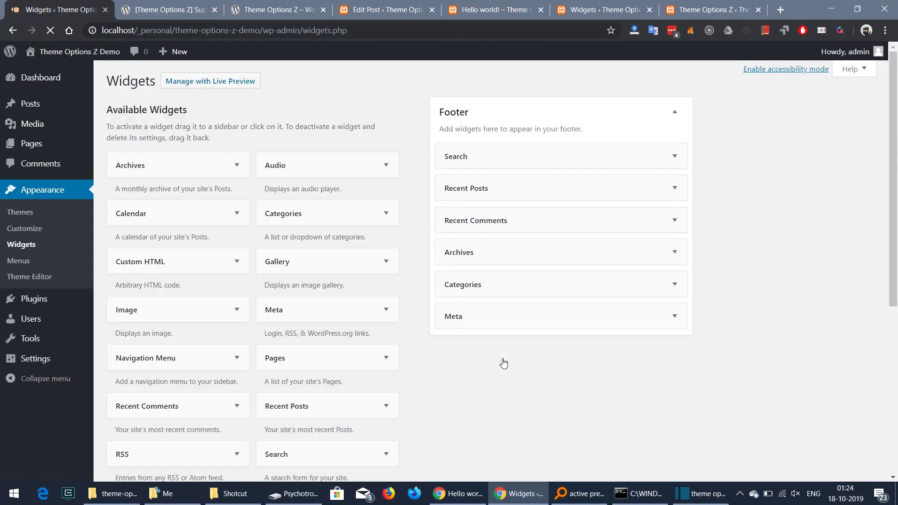
{"action": "scroll", "coordinate": [503, 363], "scroll_direction": "down", "scroll_amount": 5}
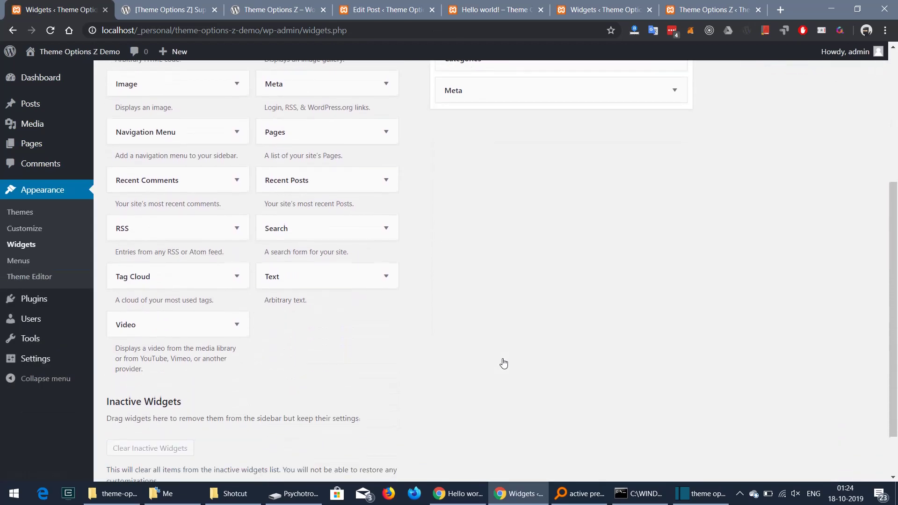
{"action": "left_click", "coordinate": [337, 270]}
{"action": "left_click_drag", "start_coordinate": [406, 252], "coordinate": [522, 114]}
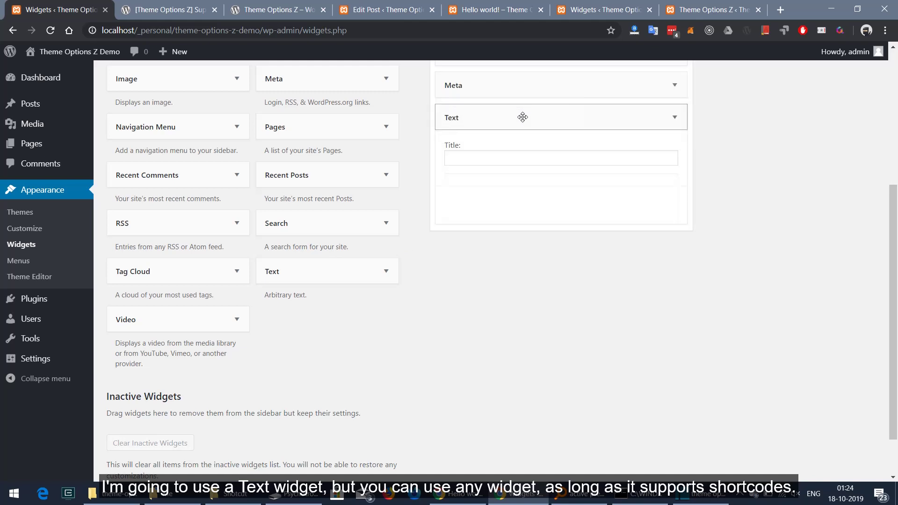
Title the Text widget 'We are on Social media too'
{"action": "left_click", "coordinate": [496, 162]}
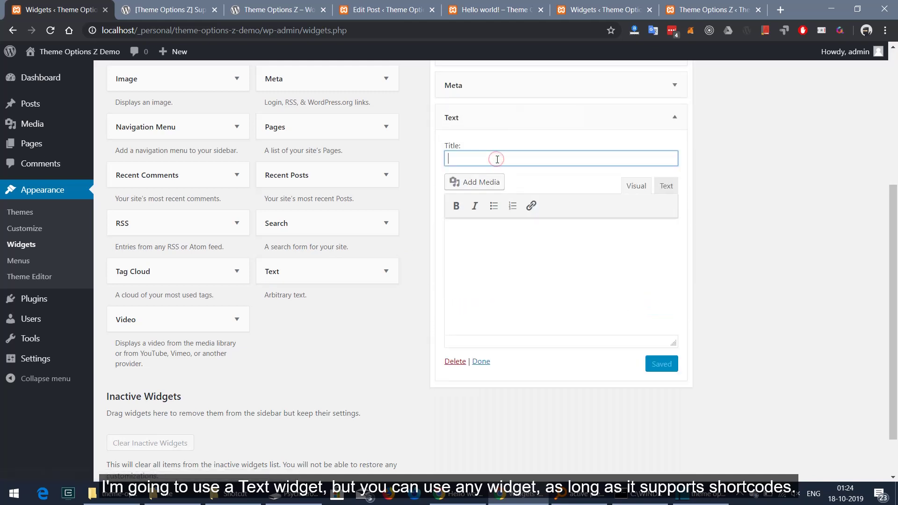
{"action": "type", "text": "Contact"}
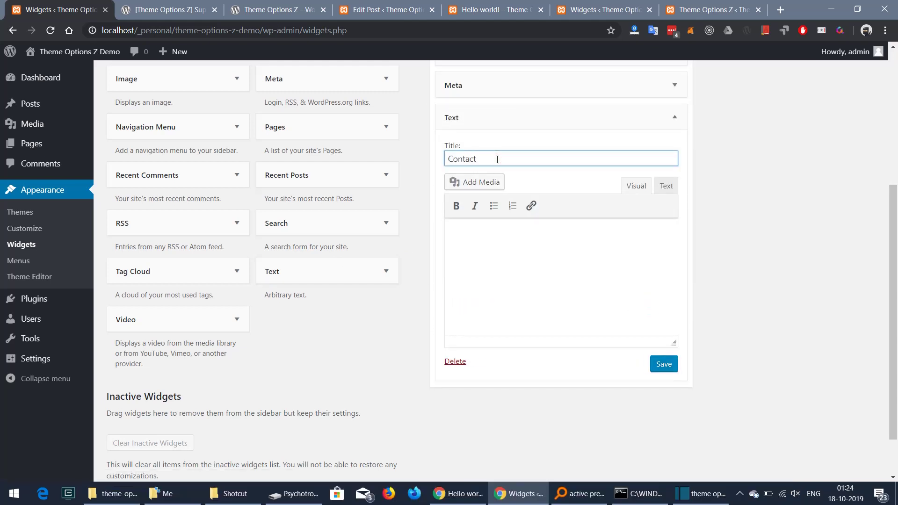
{"action": "key", "text": "ctrl+a"}
{"action": "type", "text": "We"}
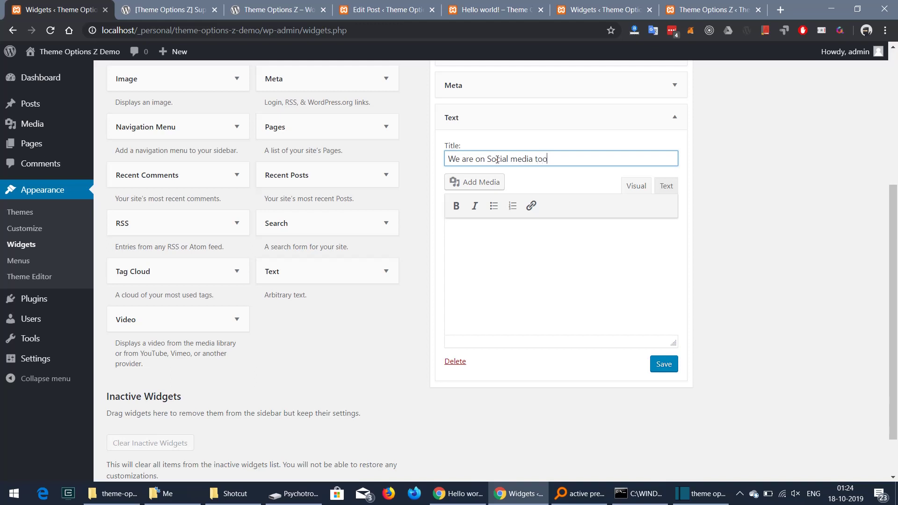
{"action": "key", "text": "Tab"}
Paste the Facebook page shortcode in Text mode, add a bold 'Facebook :' label, and save
{"action": "left_click", "coordinate": [536, 254]}
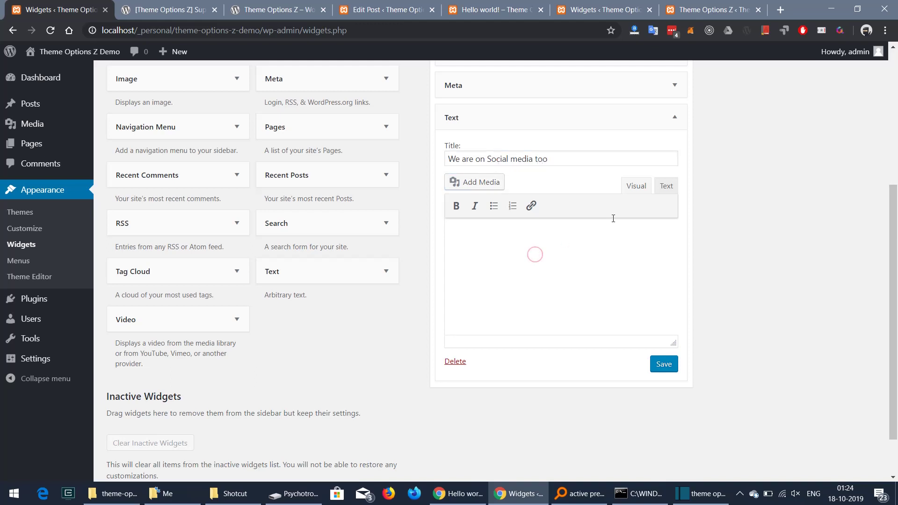
{"action": "left_click", "coordinate": [666, 190]}
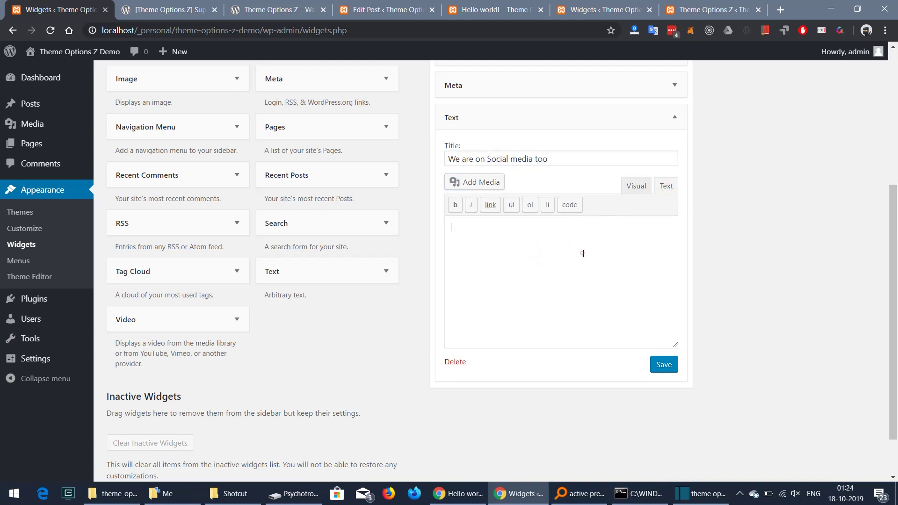
{"action": "key", "text": "ctrl+v"}
{"action": "left_click", "coordinate": [632, 187]}
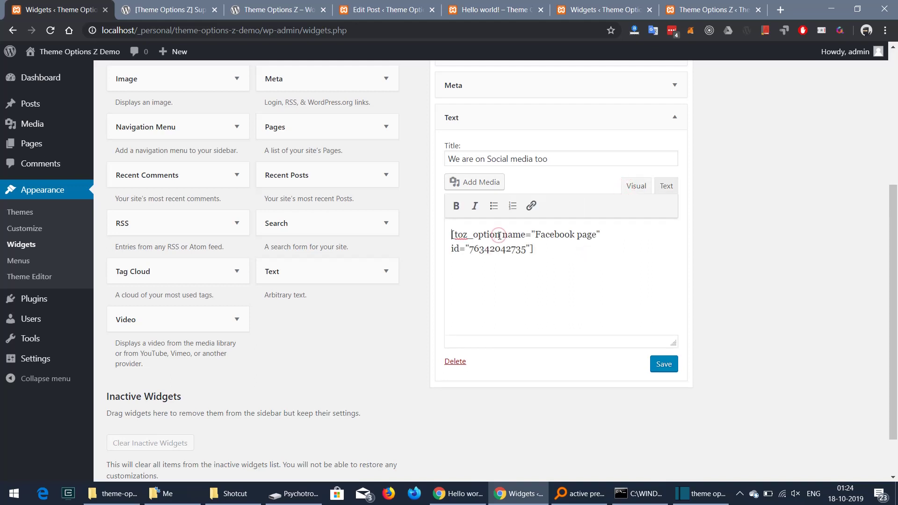
{"action": "type", "text": "Faceboo"}
{"action": "type", "text": "k :"}
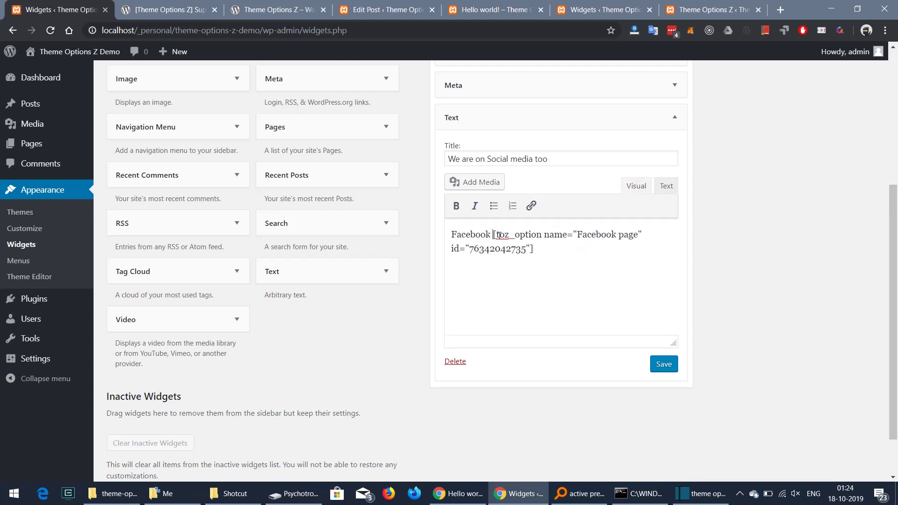
{"action": "key", "text": "shift+Home"}
{"action": "key", "text": "ctrl+b"}
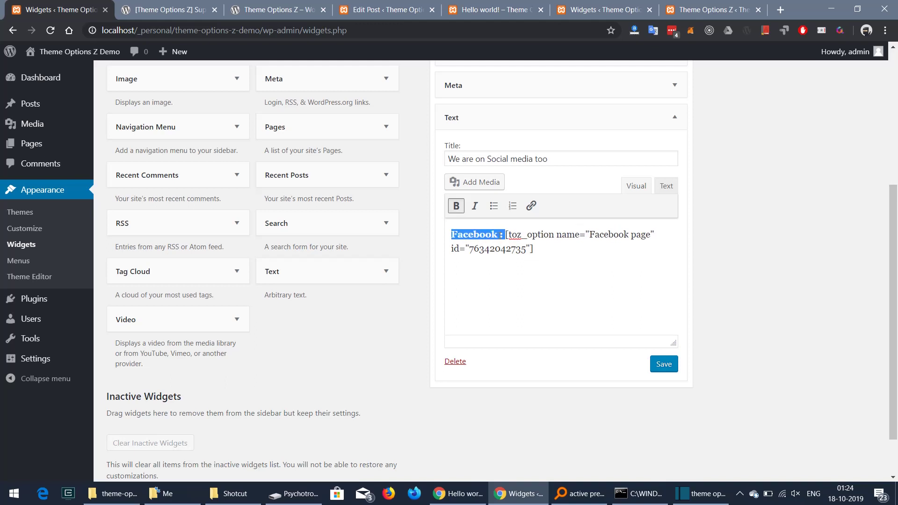
{"action": "left_click", "coordinate": [663, 364]}
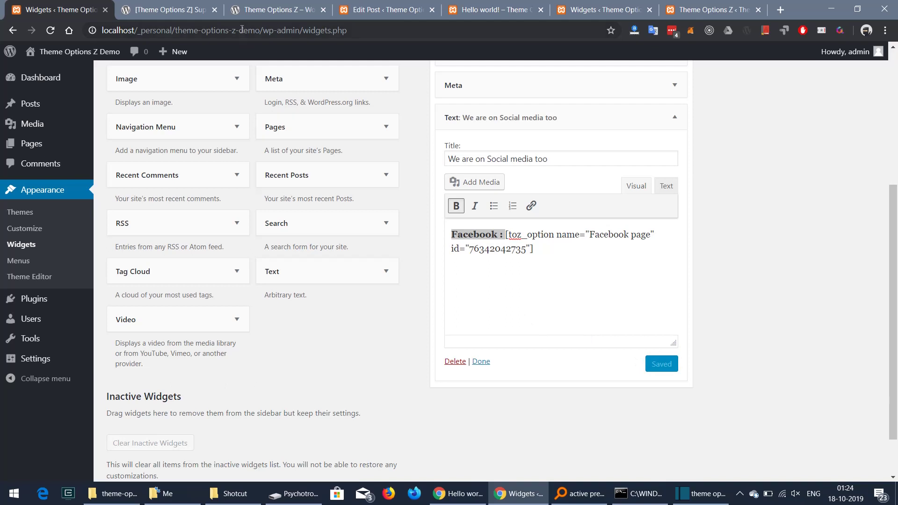
{"action": "left_click", "coordinate": [488, 12]}
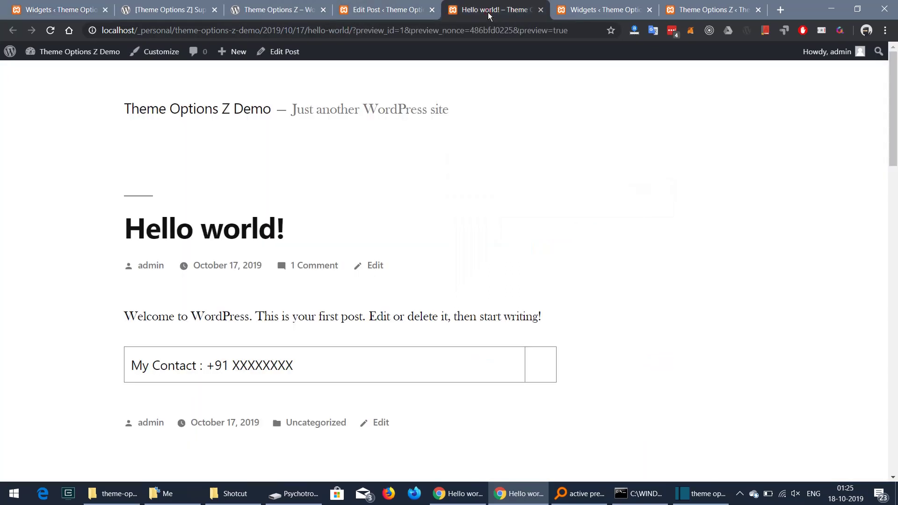
{"action": "left_click", "coordinate": [50, 33]}
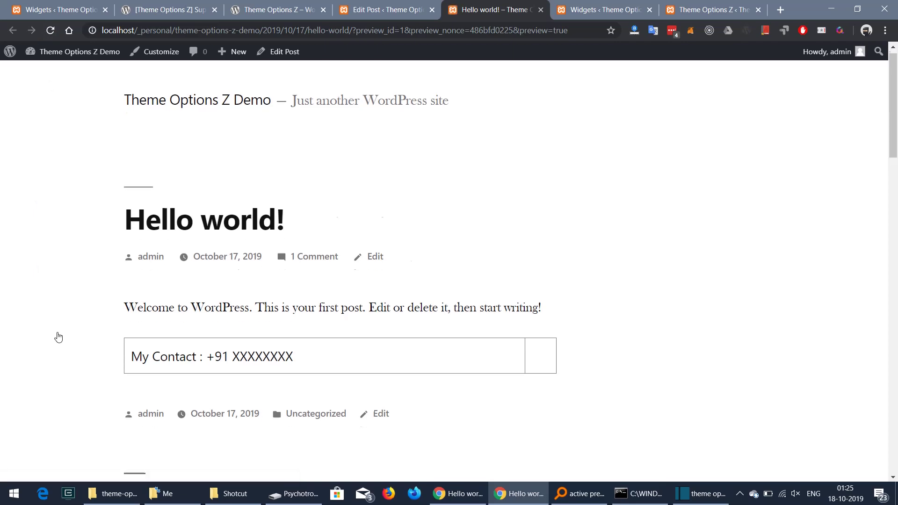
{"action": "scroll", "coordinate": [58, 337], "scroll_direction": "down", "scroll_amount": 10}
{"action": "scroll", "coordinate": [58, 337], "scroll_direction": "down", "scroll_amount": 15}
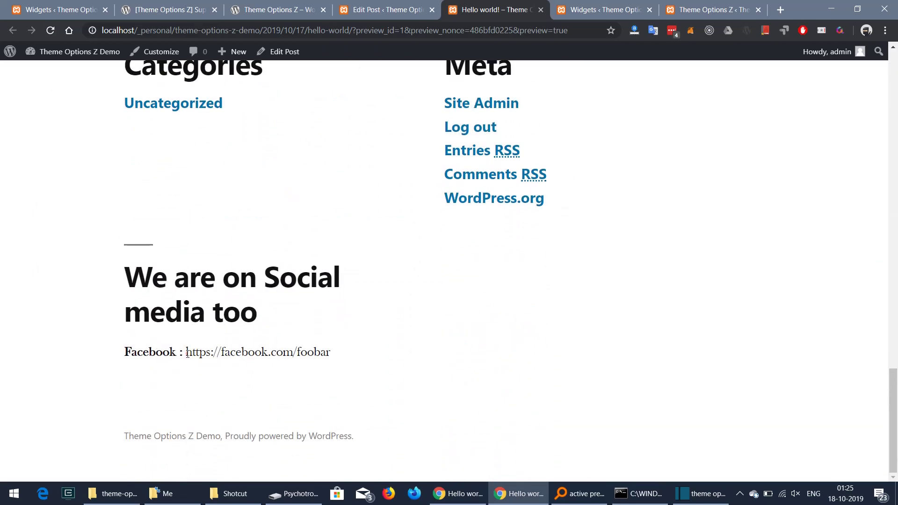
{"action": "left_click_drag", "start_coordinate": [187, 353], "coordinate": [334, 354]}
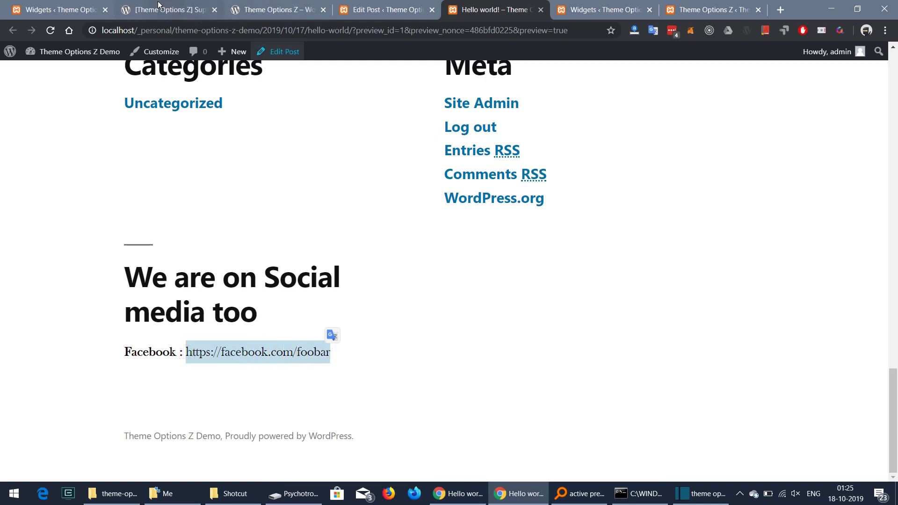
{"action": "left_click", "coordinate": [64, 12]}
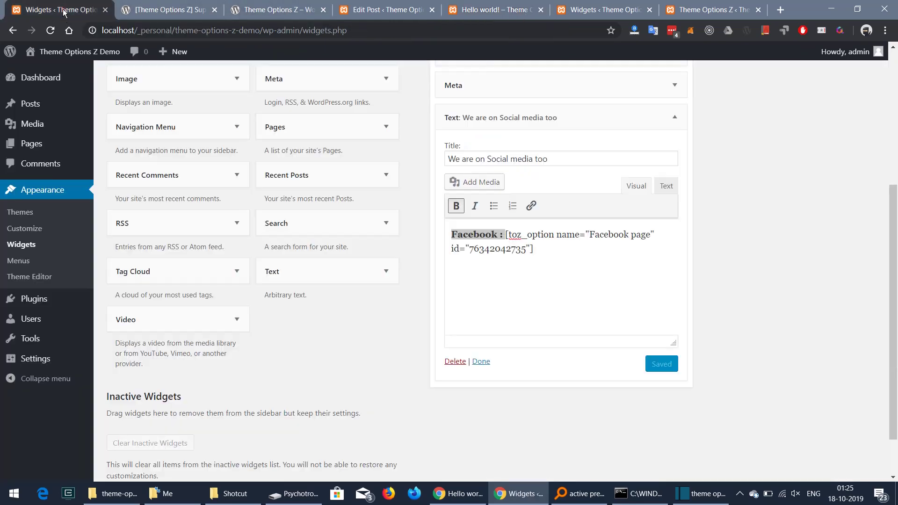
Glance over the post editor and Widgets tabs, then return to Theme Options Z settings
{"action": "left_click", "coordinate": [537, 255]}
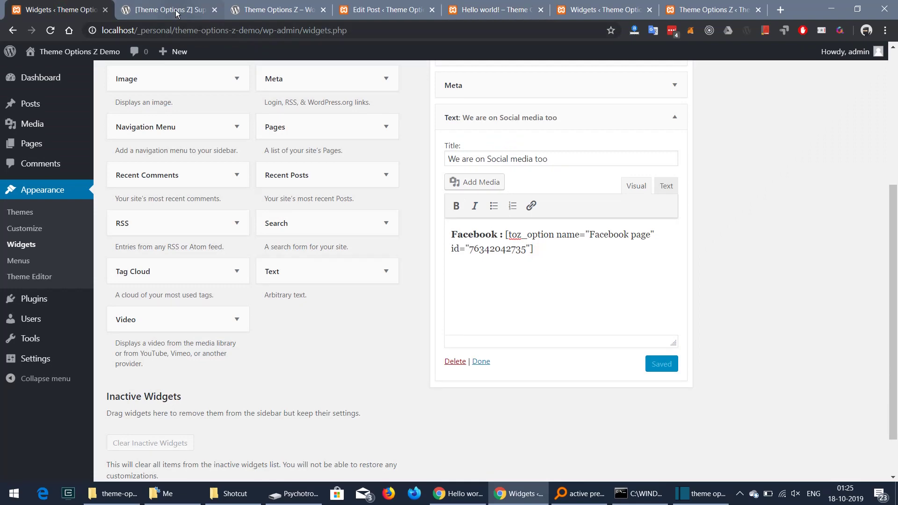
{"action": "left_click", "coordinate": [177, 14]}
{"action": "left_click", "coordinate": [359, 6]}
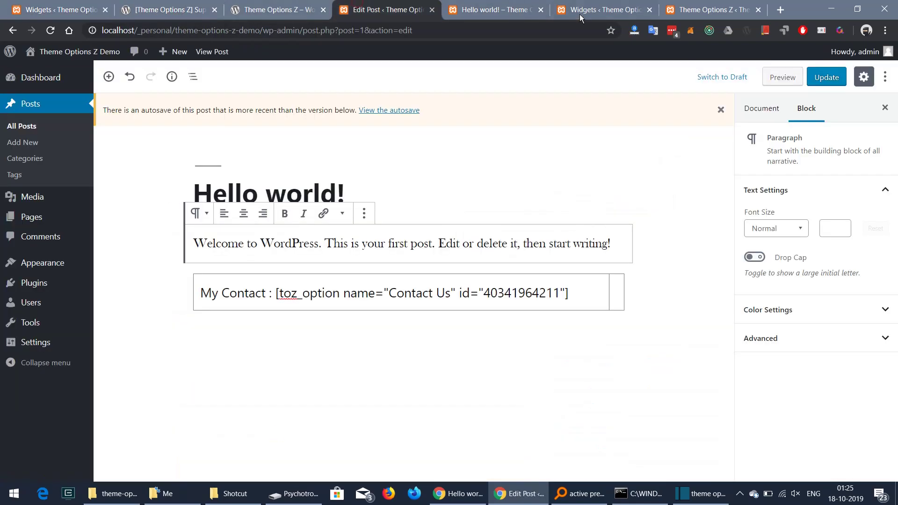
{"action": "left_click", "coordinate": [71, 10]}
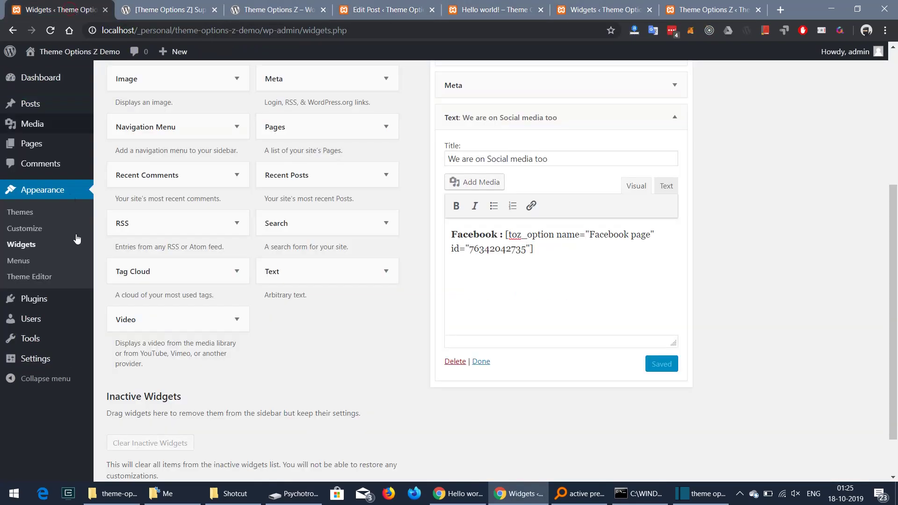
{"action": "mouse_move", "coordinate": [42, 358]}
{"action": "left_click", "coordinate": [146, 450]}
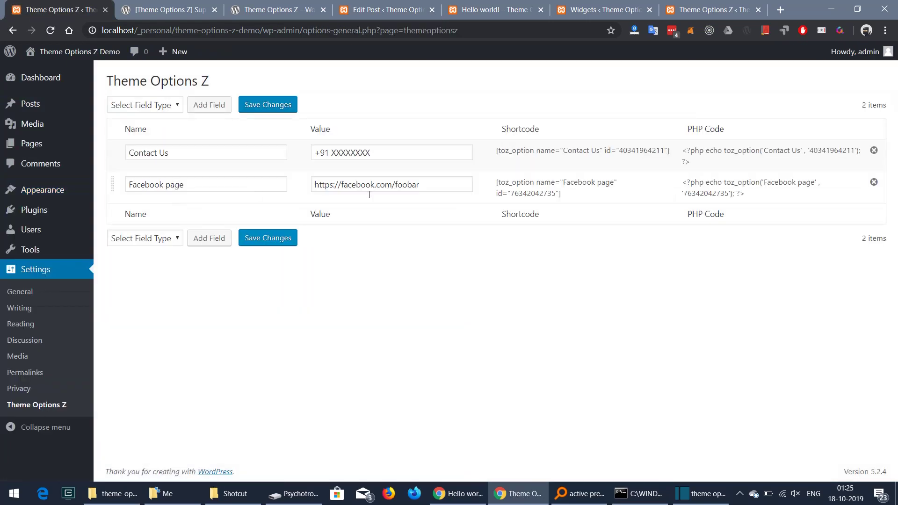
{"action": "left_click", "coordinate": [429, 184]}
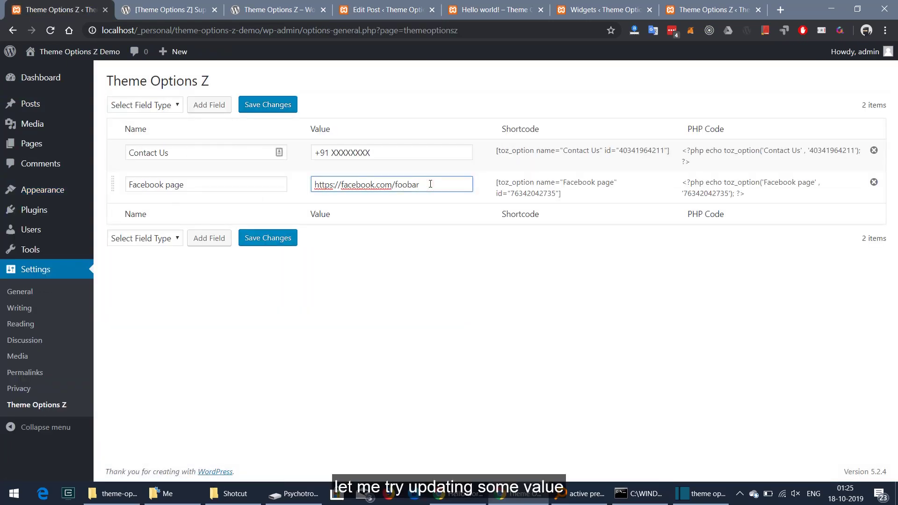
{"action": "type", "text": "_updated"}
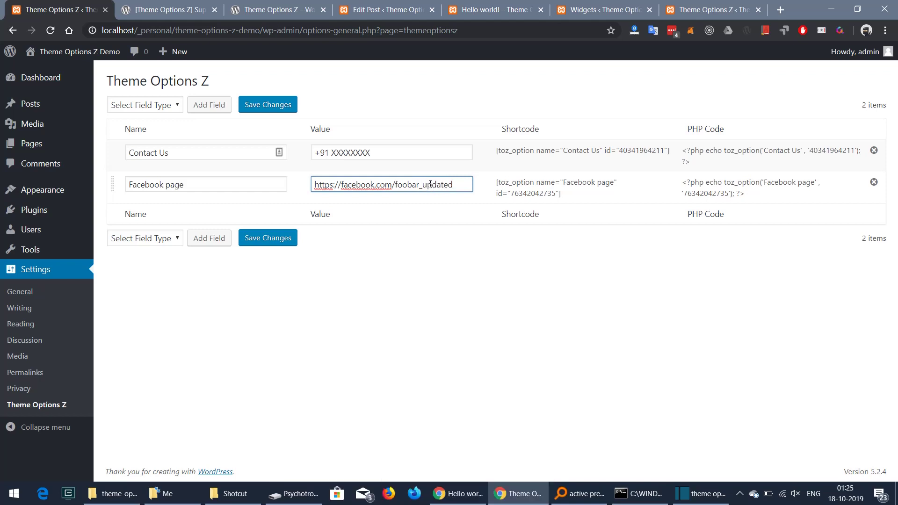
{"action": "left_click", "coordinate": [267, 239]}
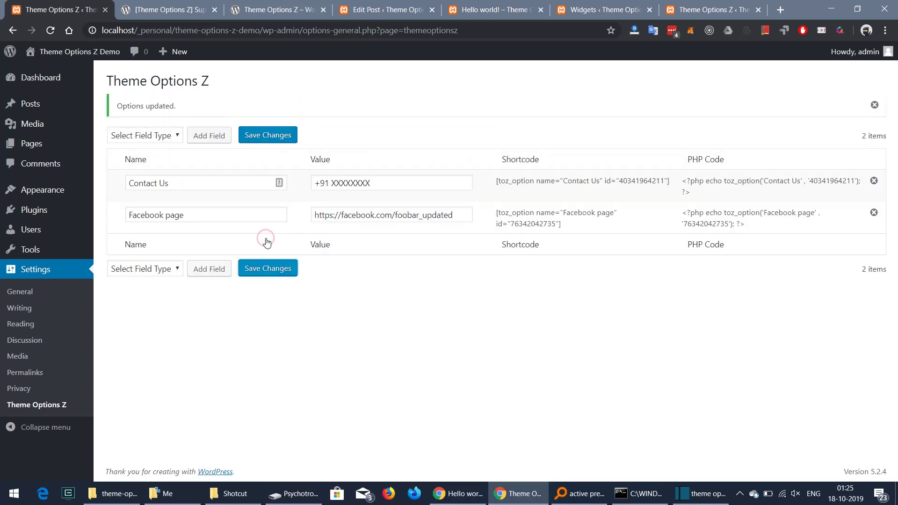
{"action": "left_click", "coordinate": [494, 10]}
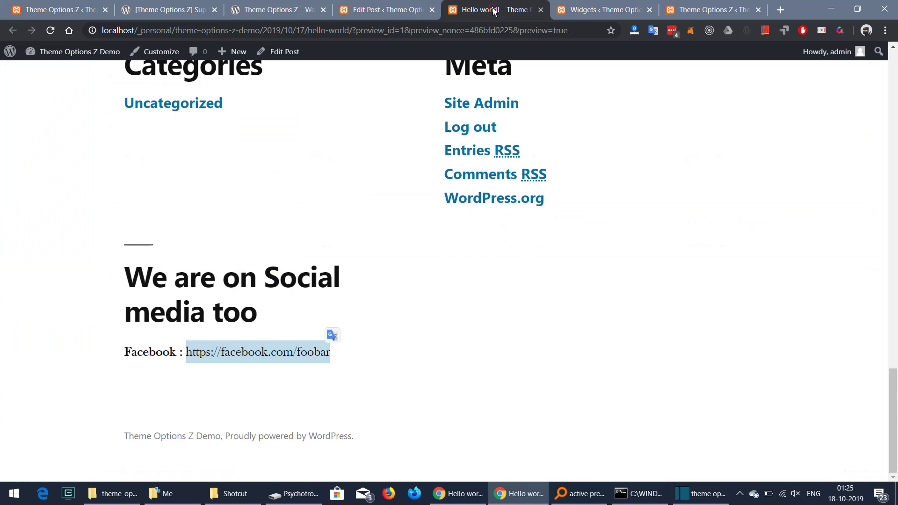
{"action": "left_click", "coordinate": [48, 31]}
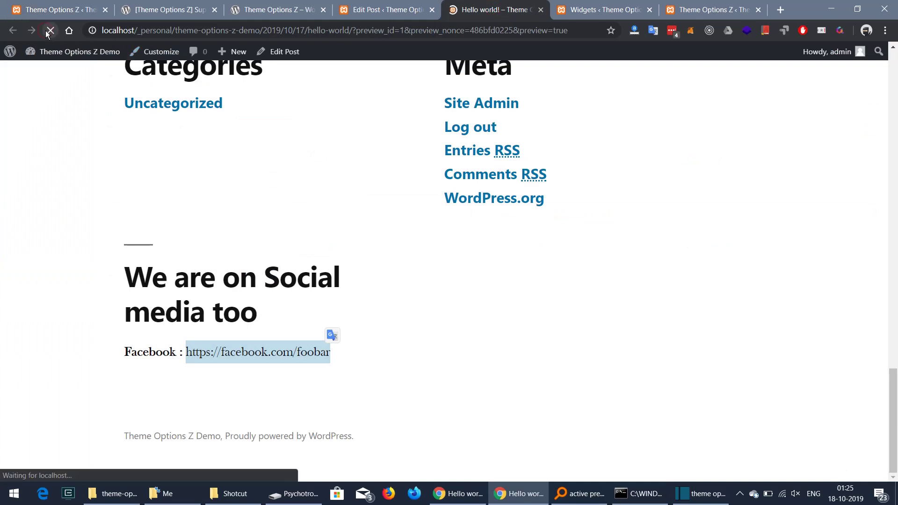
{"action": "left_click_drag", "start_coordinate": [239, 357], "coordinate": [380, 350]}
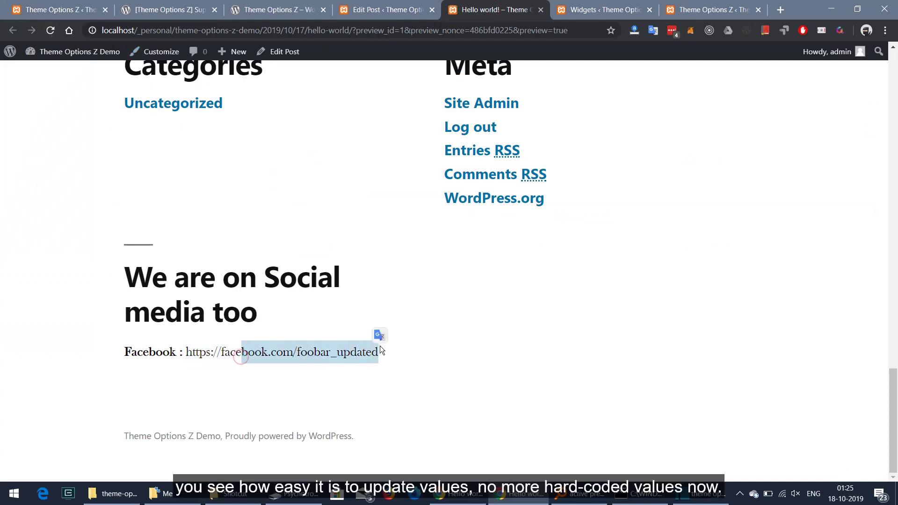
{"action": "left_click", "coordinate": [644, 265]}
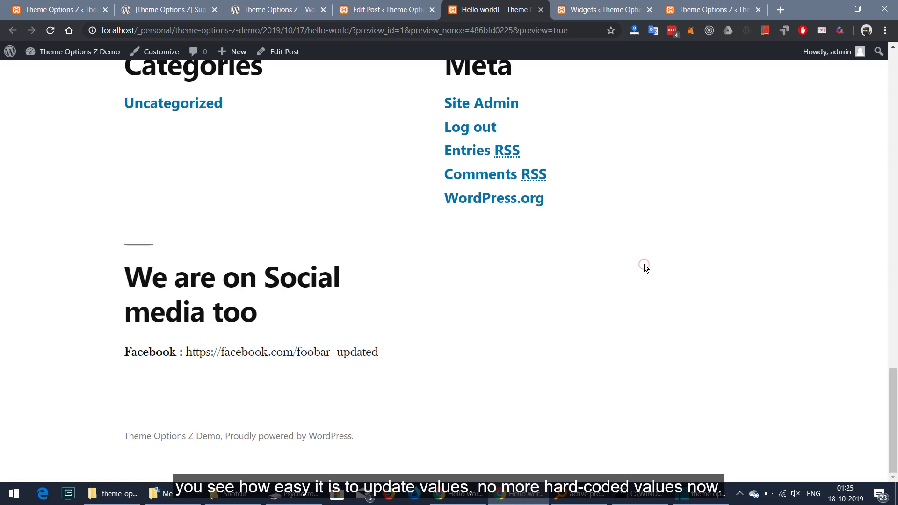